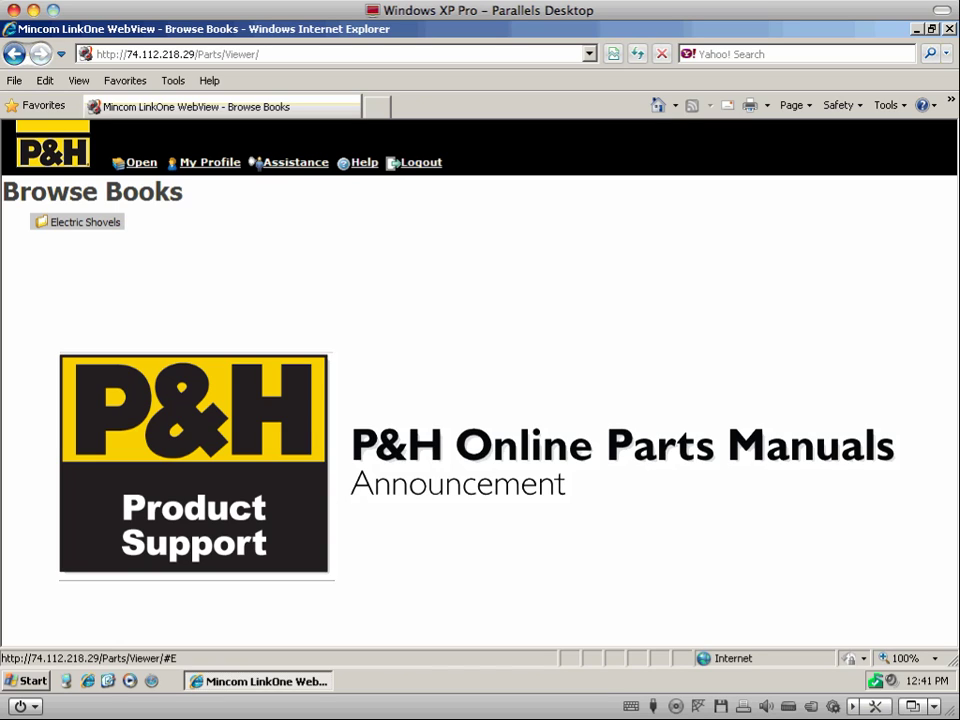
# Step: Open the 4100XPC 41999 manual under Electric Shovels and resize its panes, narrowing the contents tree and widening the parts pane
pyautogui.click(85, 222)
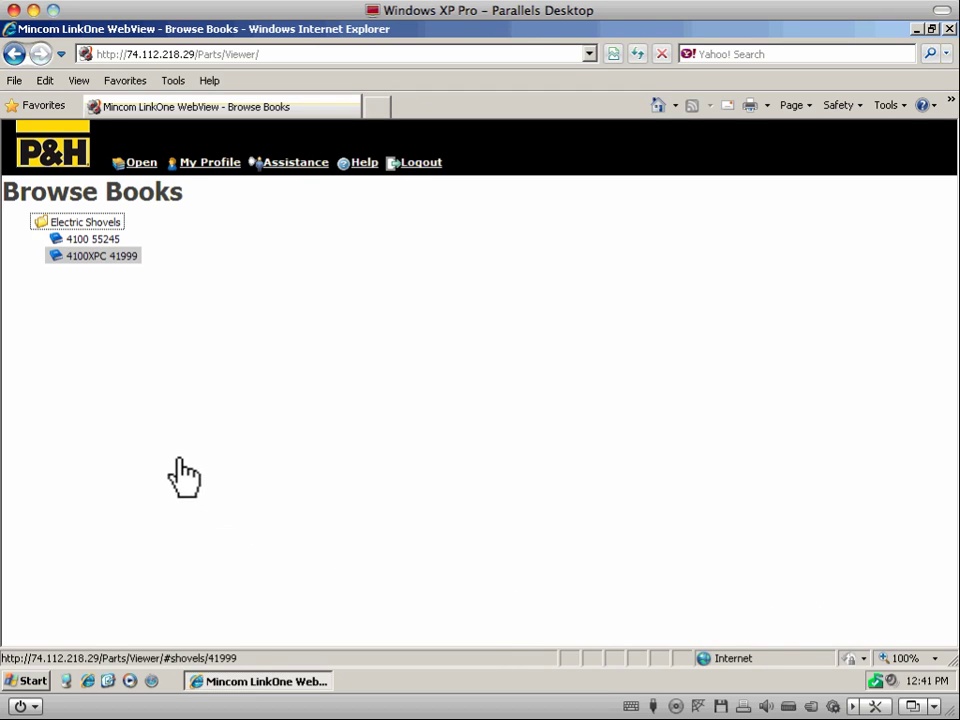
pyautogui.click(88, 257)
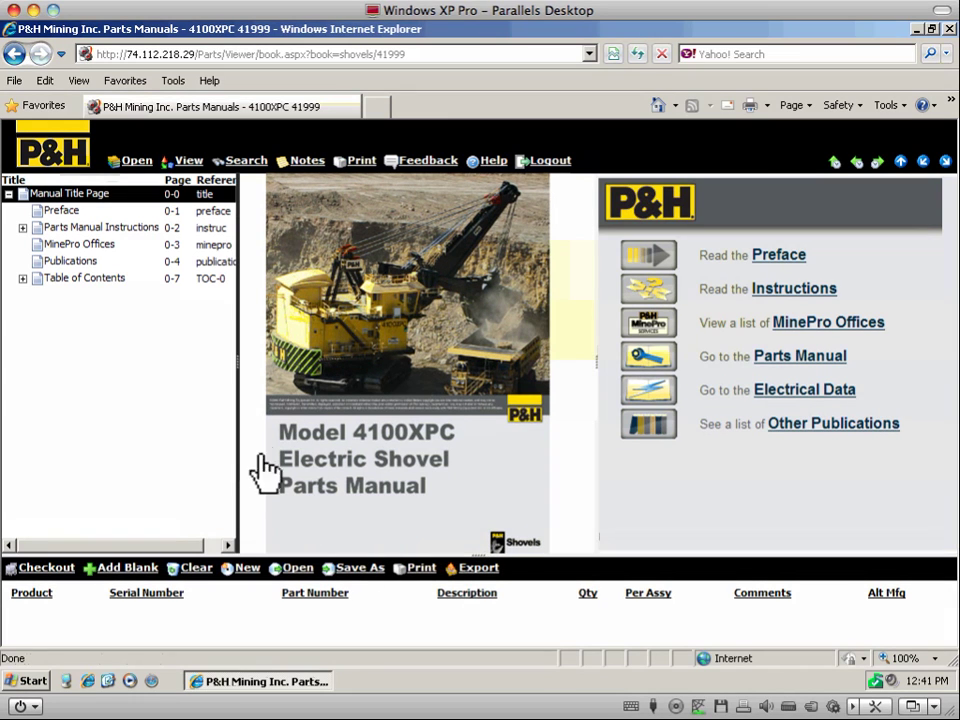
pyautogui.moveTo(237, 375); pyautogui.dragTo(213, 372)
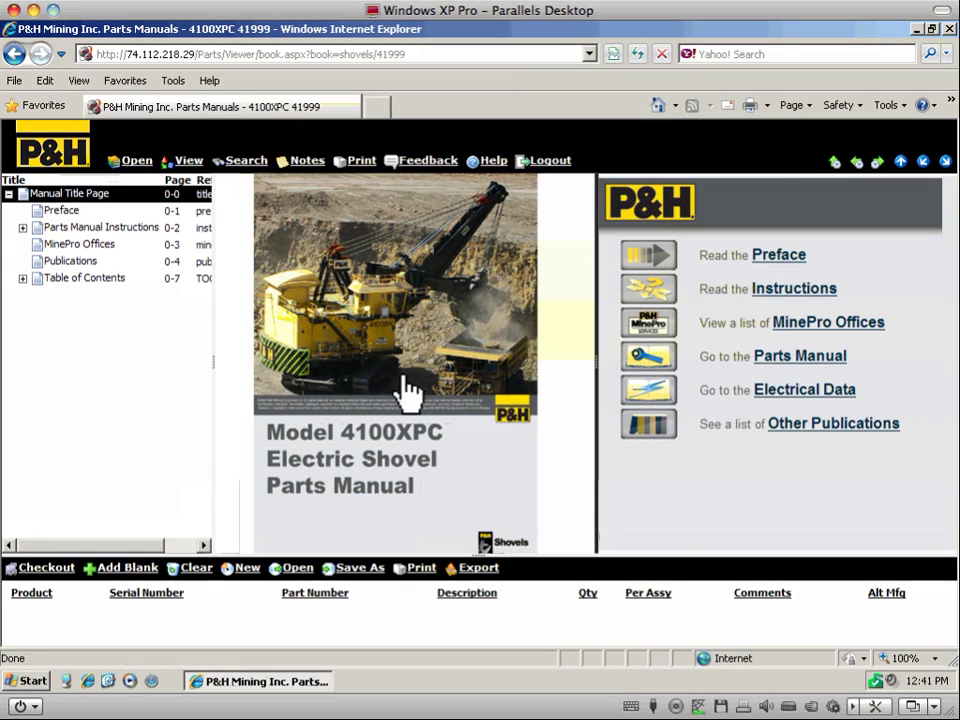
pyautogui.moveTo(600, 378); pyautogui.dragTo(585, 372)
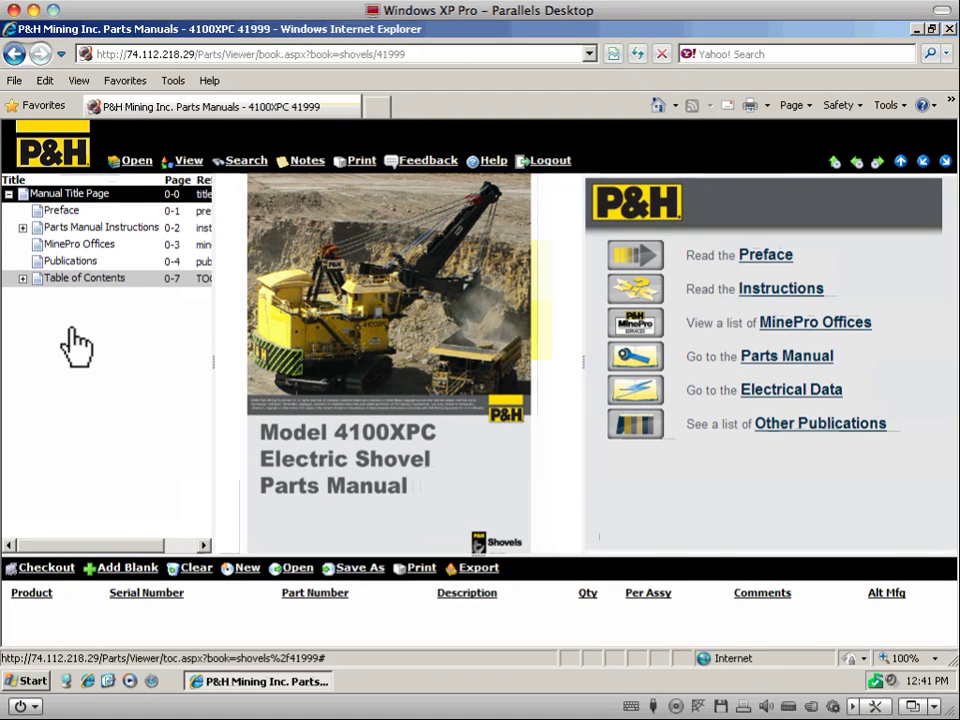
# Step: Open the Hoist Gear Case module in Group 4 - Hoist System and show its Case Support & Drum Lock Pin drawing
pyautogui.click(23, 280)
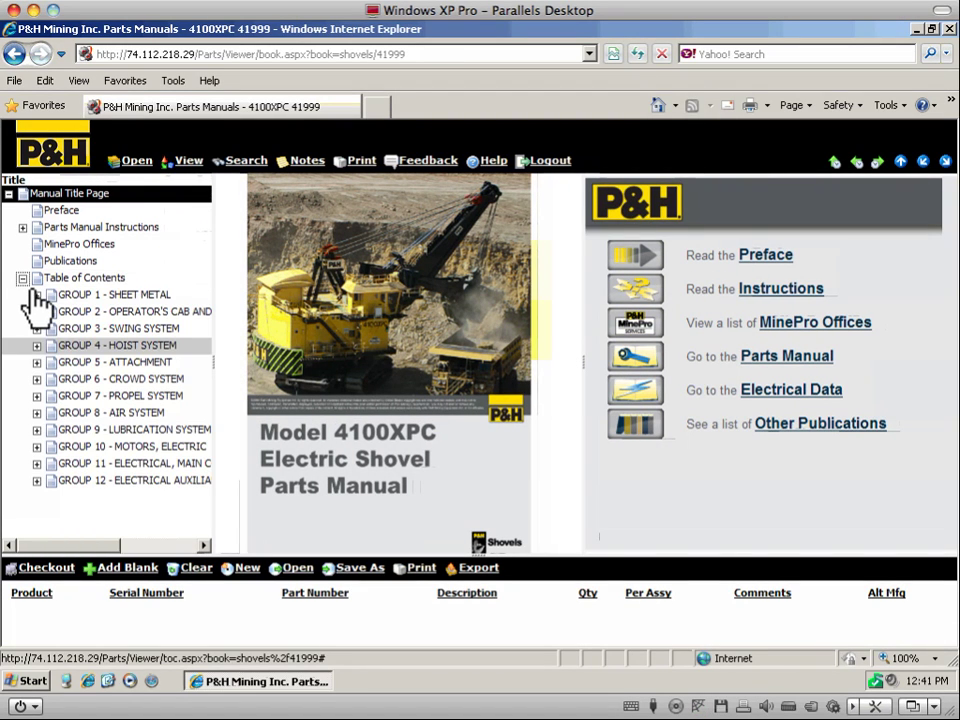
pyautogui.click(145, 347)
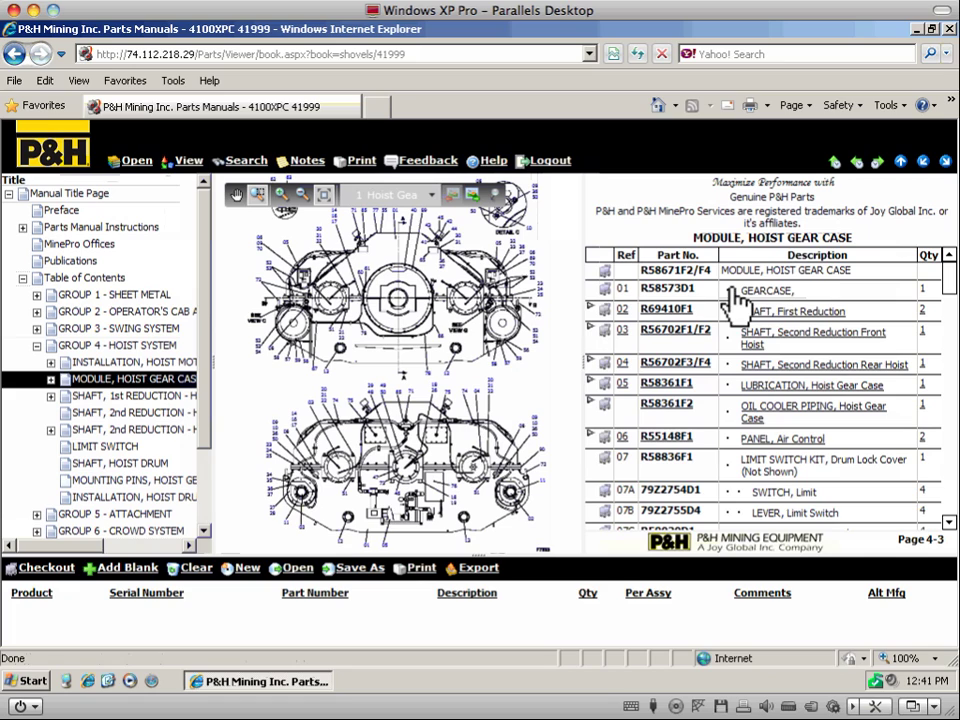
pyautogui.click(410, 200)
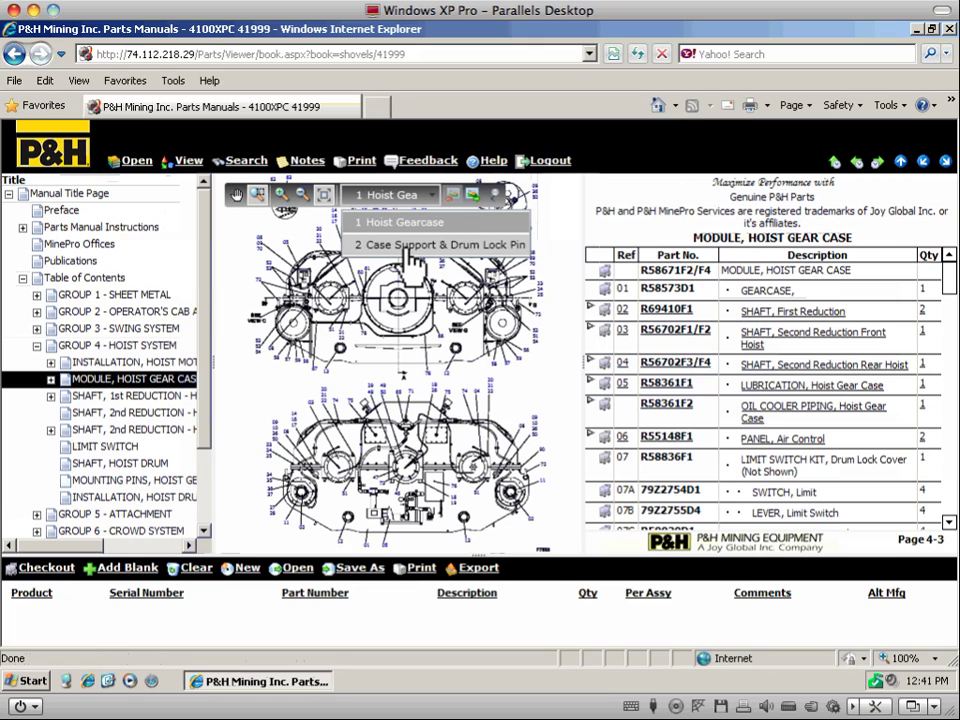
pyautogui.click(409, 245)
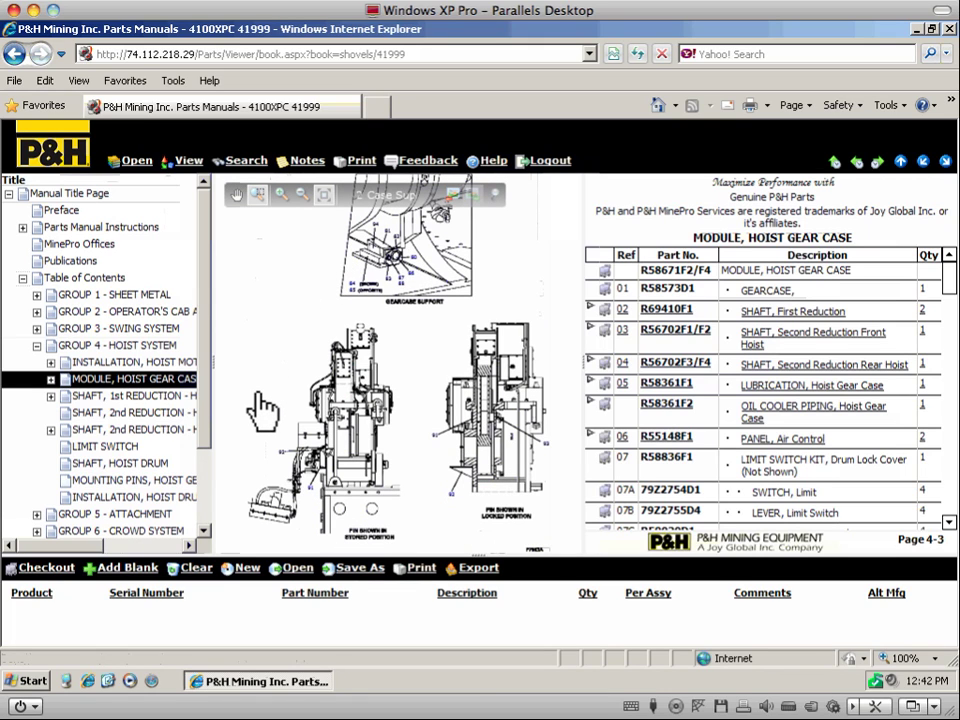
# Step: Add the hoist lock pin bracket, callout 92 in the stored-position view, to the selection list
pyautogui.moveTo(247, 384); pyautogui.dragTo(410, 535)
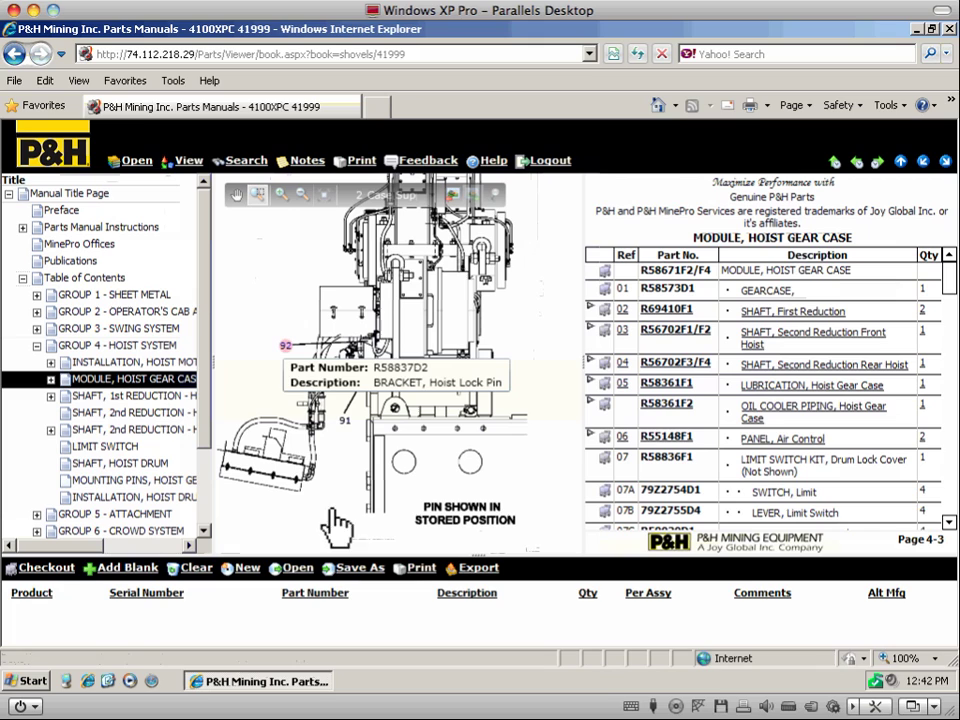
pyautogui.click(297, 360)
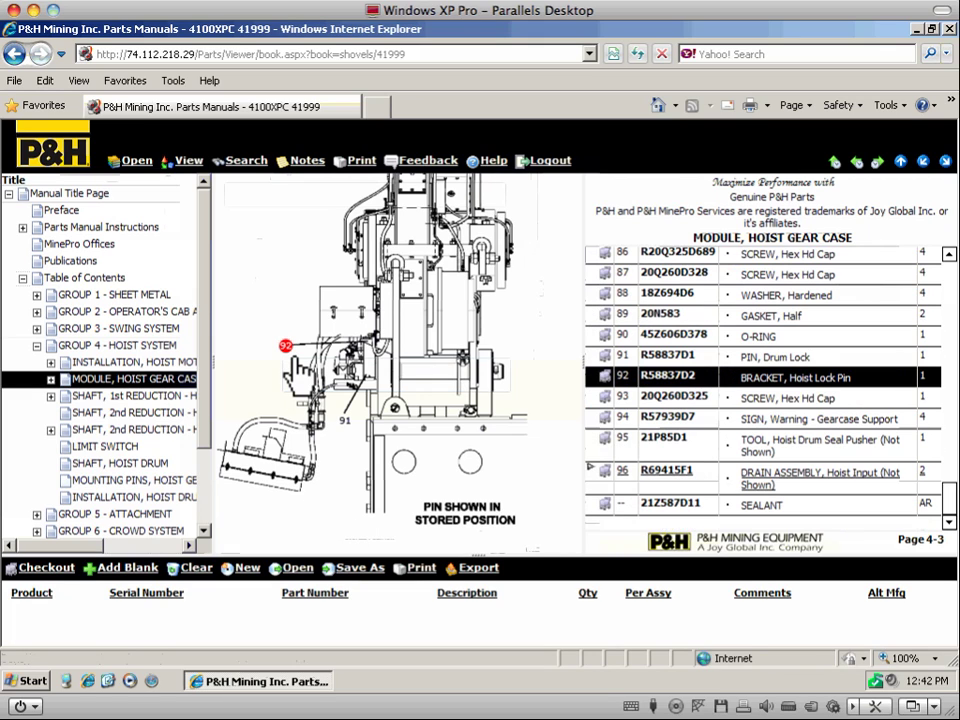
pyautogui.click(604, 376)
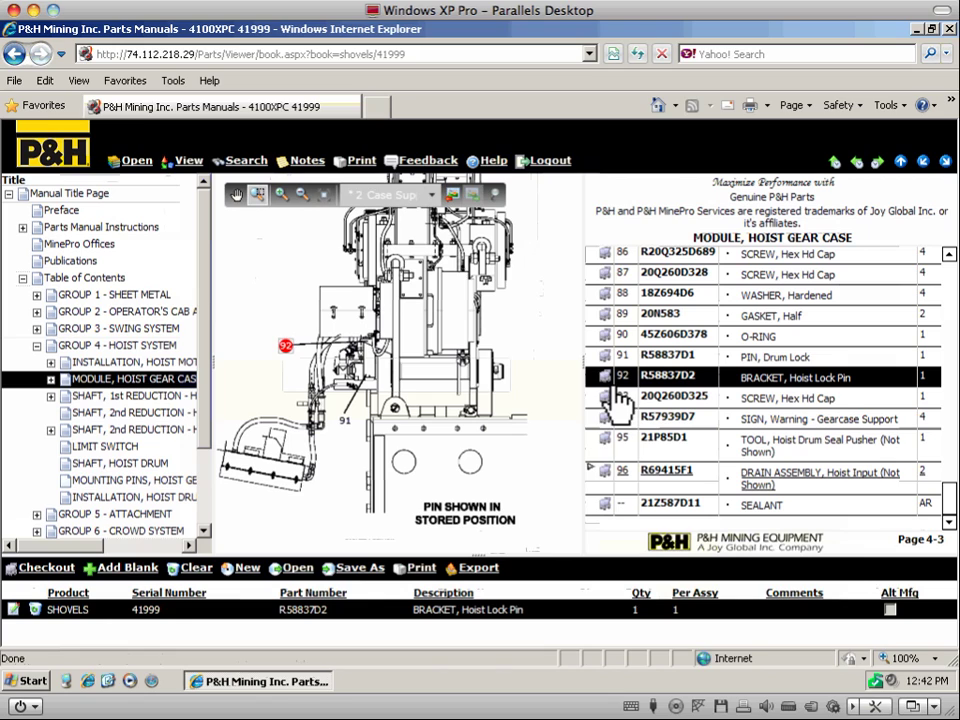
# Step: Switch to the Hoist Gearcase drawing and open the First Reduction shaft assembly from callout 02
pyautogui.click(390, 195)
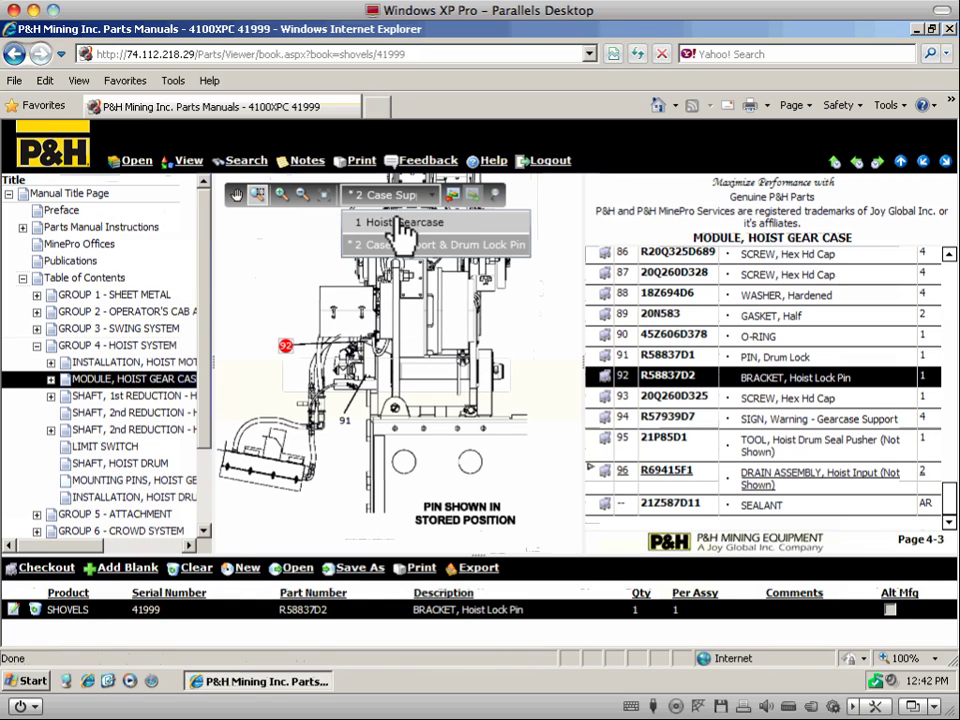
pyautogui.click(390, 222)
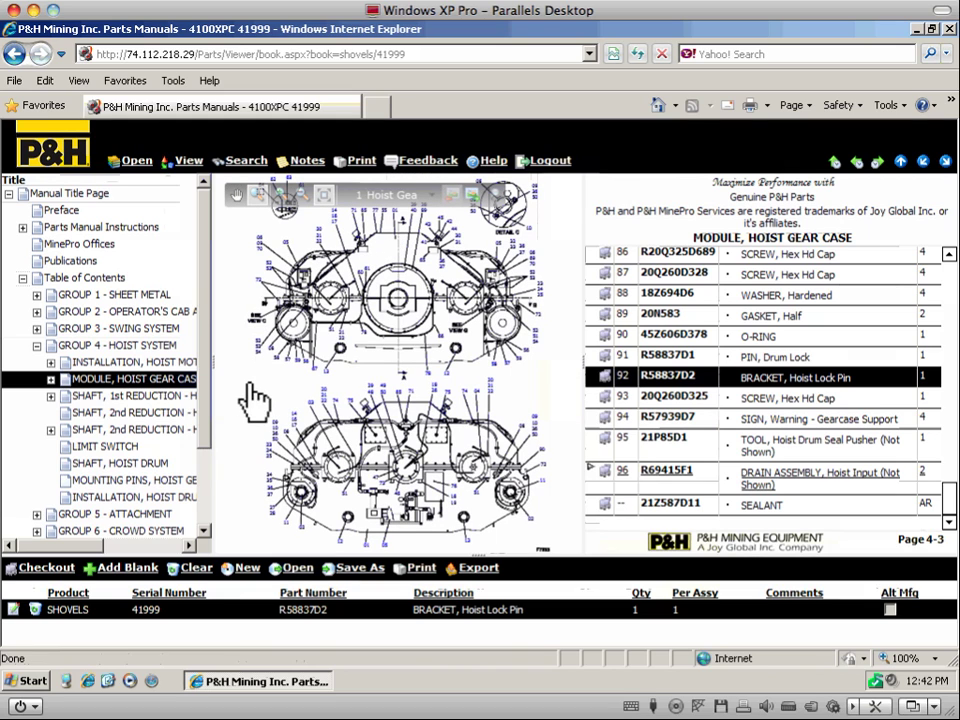
pyautogui.moveTo(240, 377)
pyautogui.mouseDown()
pyautogui.moveTo(392, 522)
pyautogui.moveTo(409, 554)
pyautogui.mouseUp()
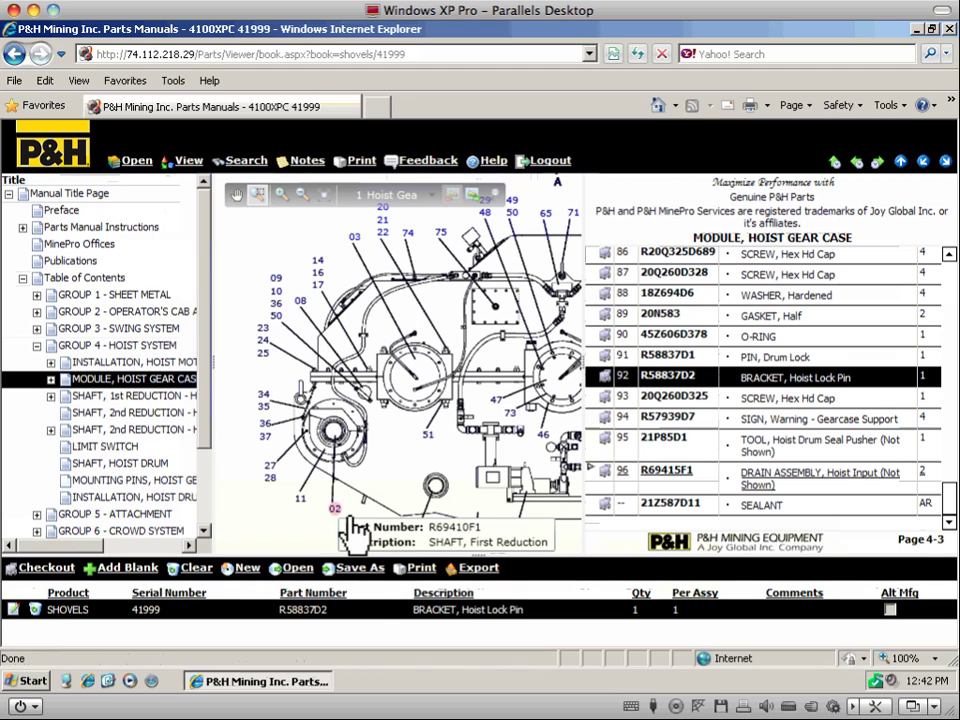
pyautogui.click(352, 531)
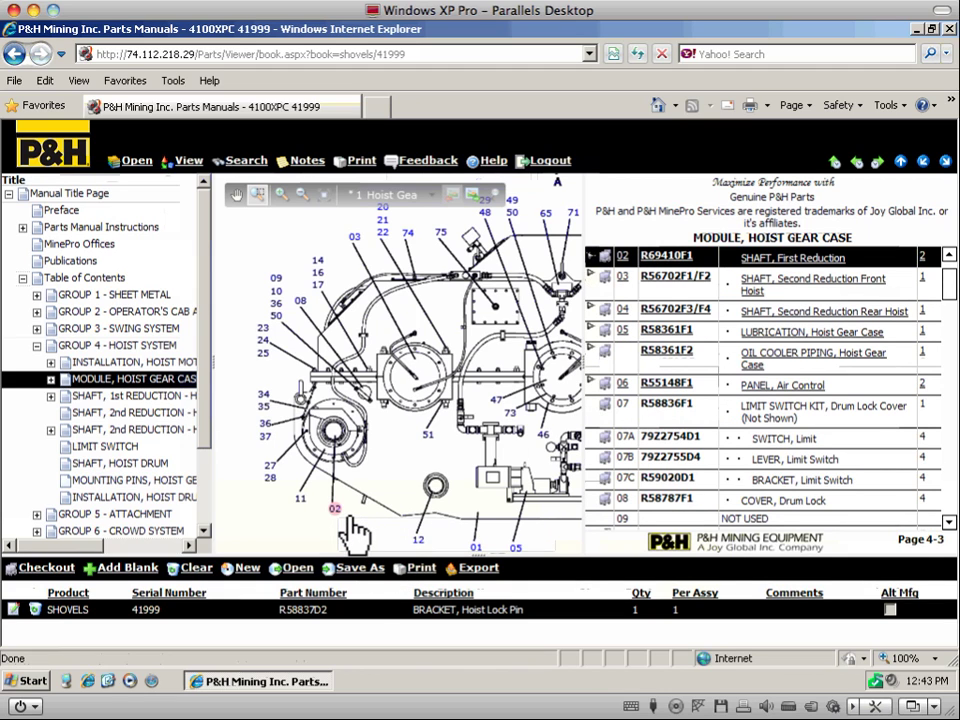
pyautogui.click(352, 531)
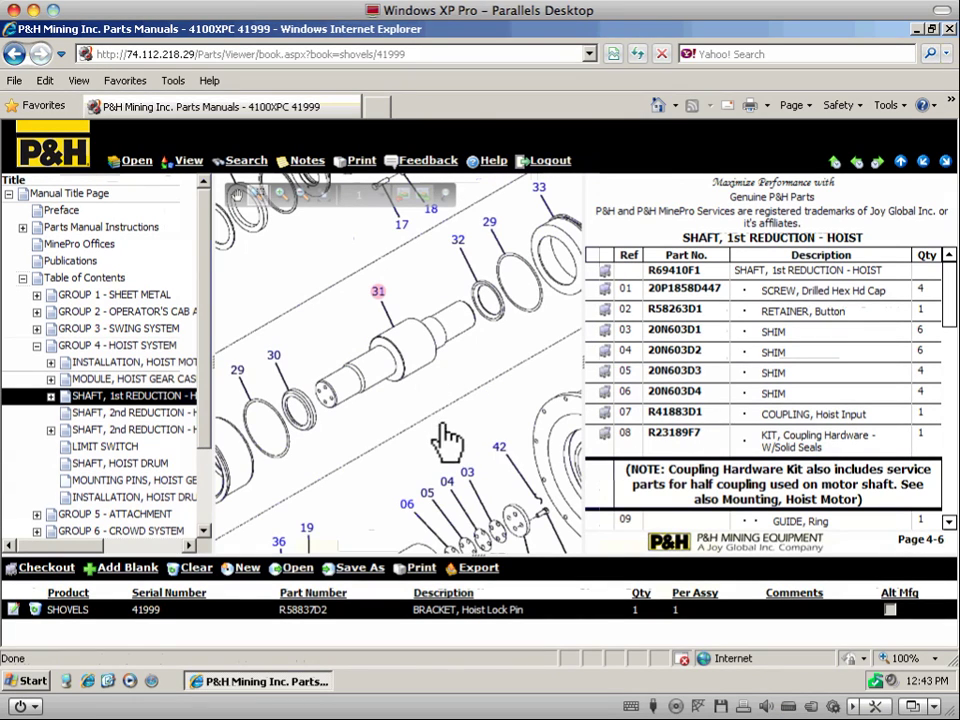
# Step: Add the first reduction hoist pinion (31), O-ring (29) and bearing spacers (30 and 32) to the selection list
pyautogui.click(390, 306)
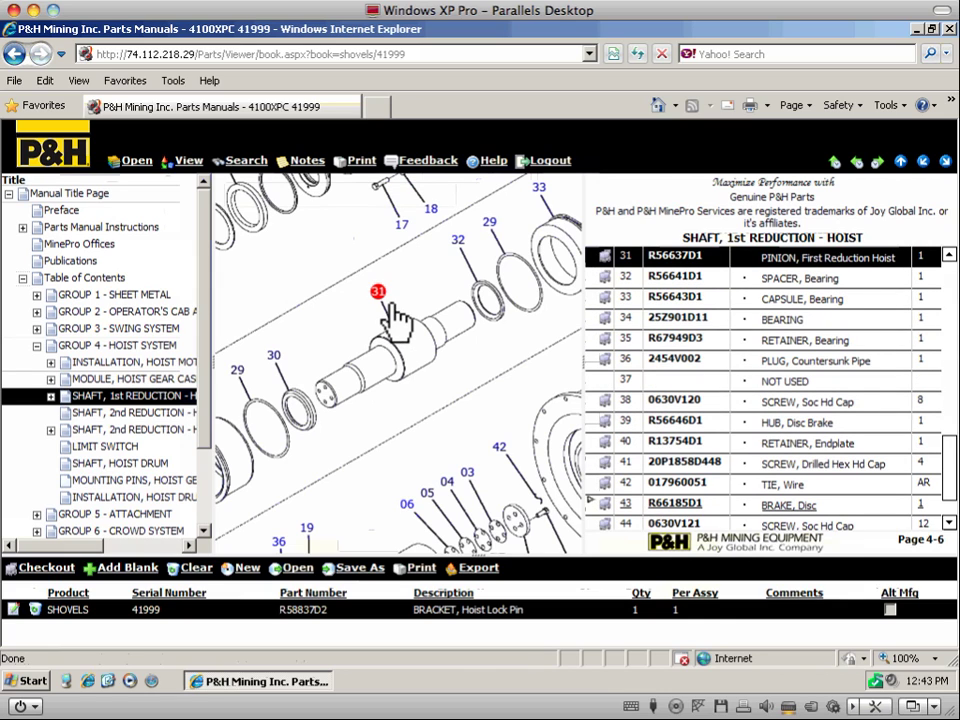
pyautogui.click(608, 262)
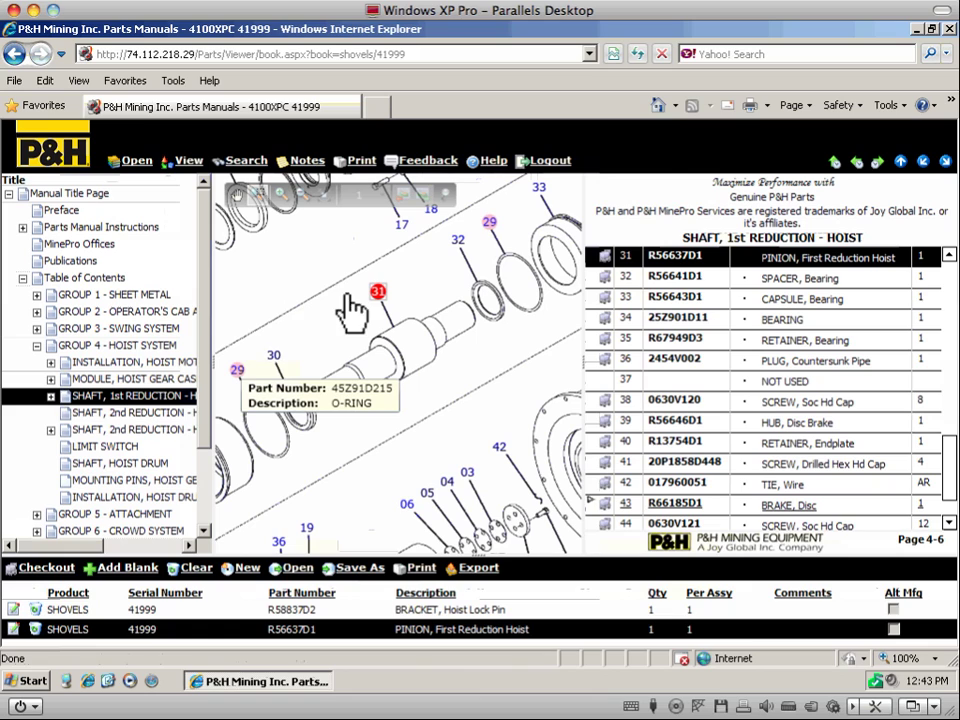
pyautogui.doubleClick(253, 383)
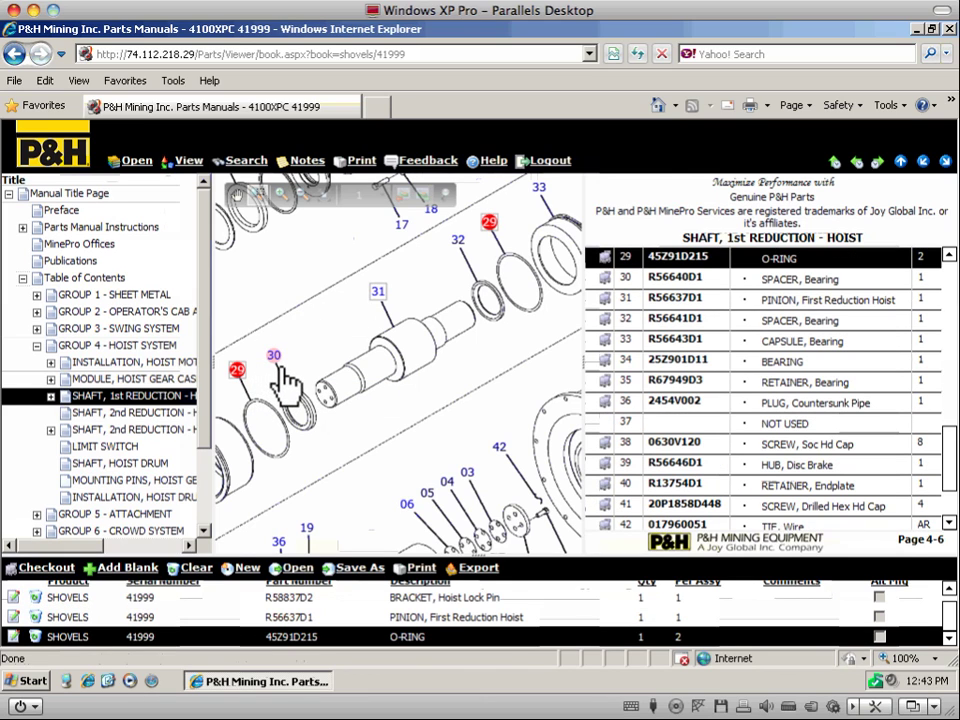
pyautogui.doubleClick(282, 370)
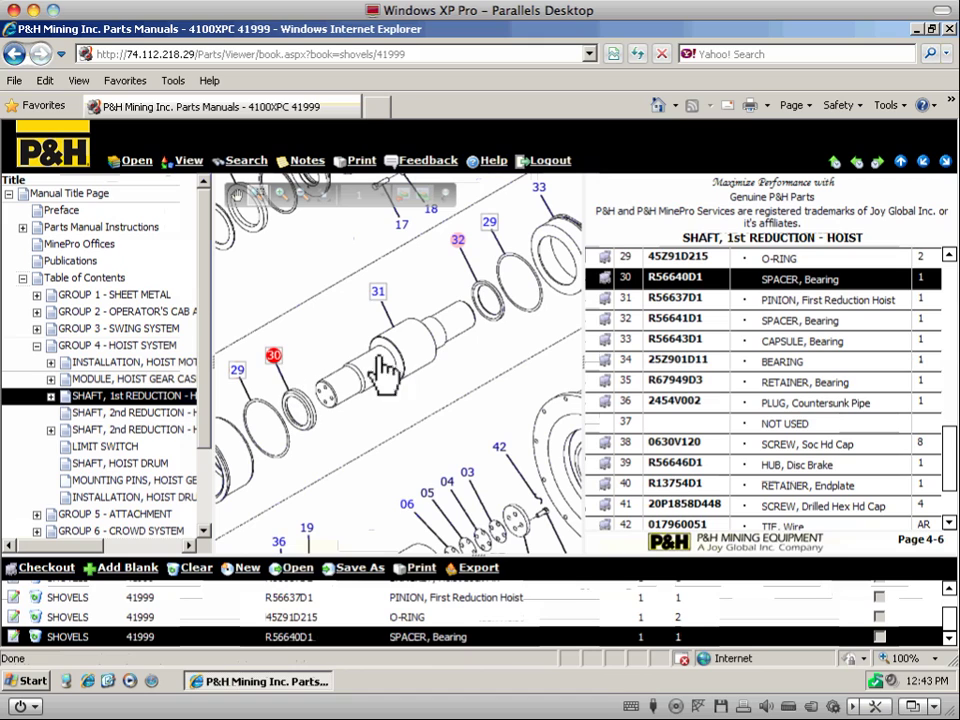
pyautogui.doubleClick(457, 240)
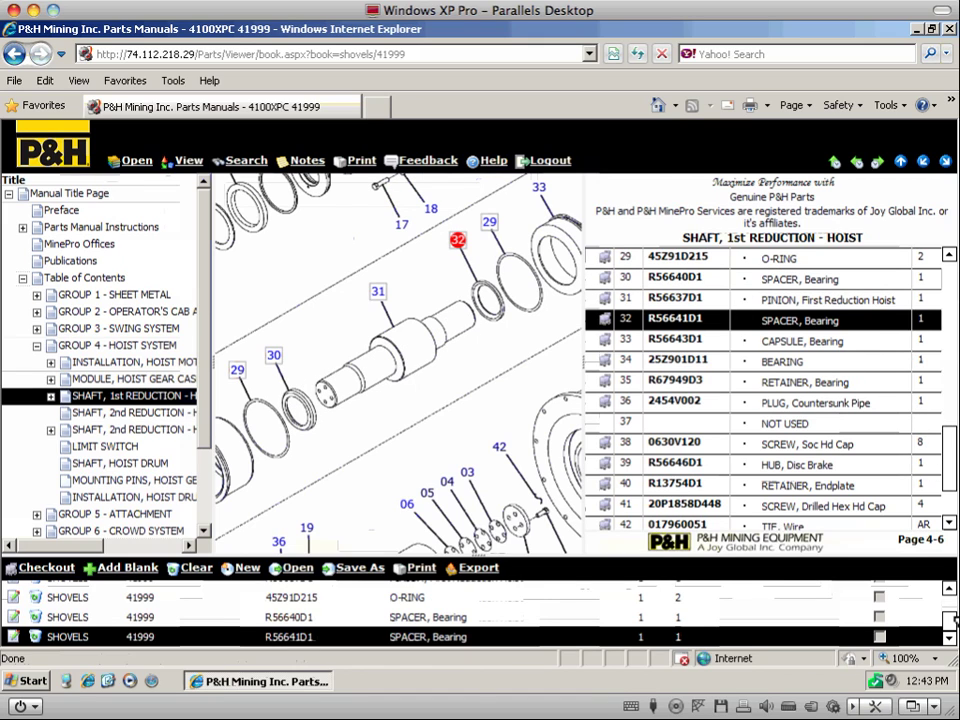
# Step: Enlarge the selection list area and set the quantity of O-ring 45Z91D215 to 2
pyautogui.scroll(5, 955, 620)
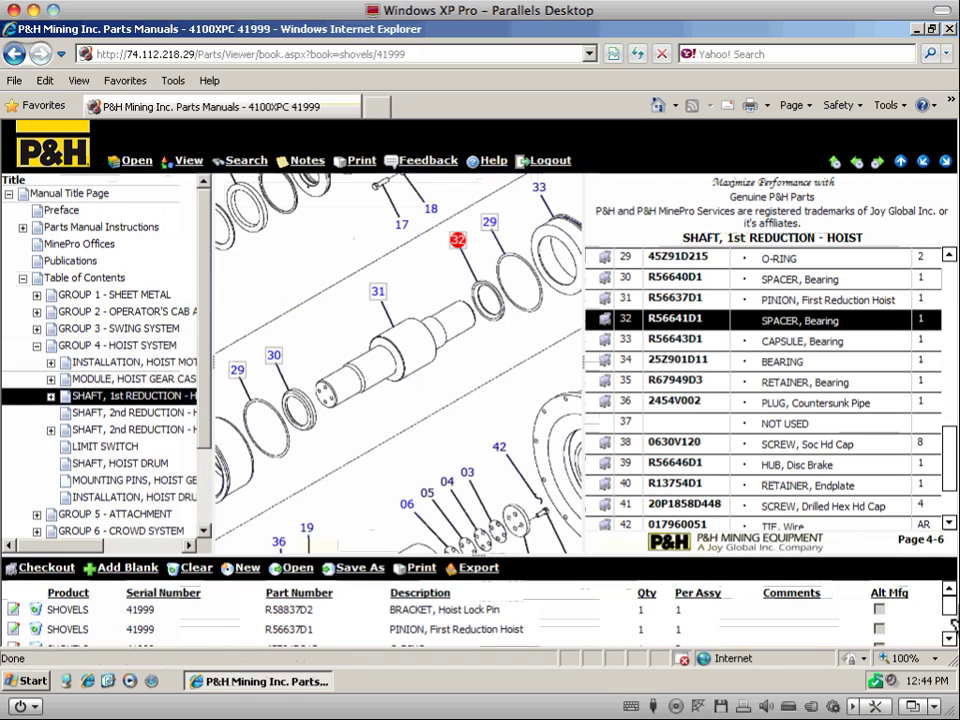
pyautogui.scroll(-5, 881, 641)
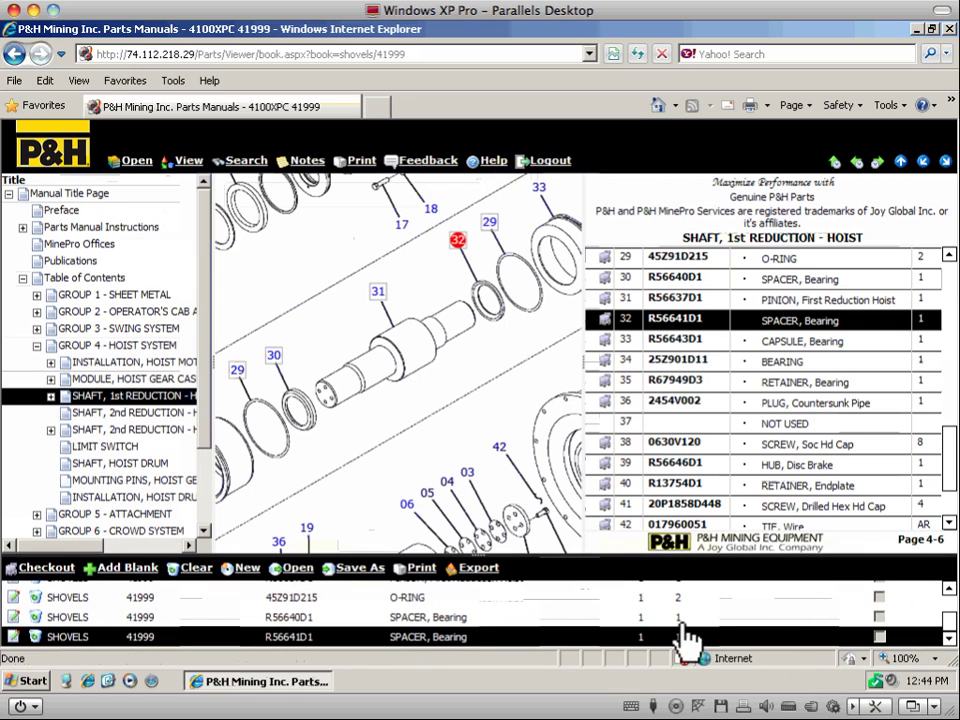
pyautogui.moveTo(578, 555); pyautogui.dragTo(576, 495)
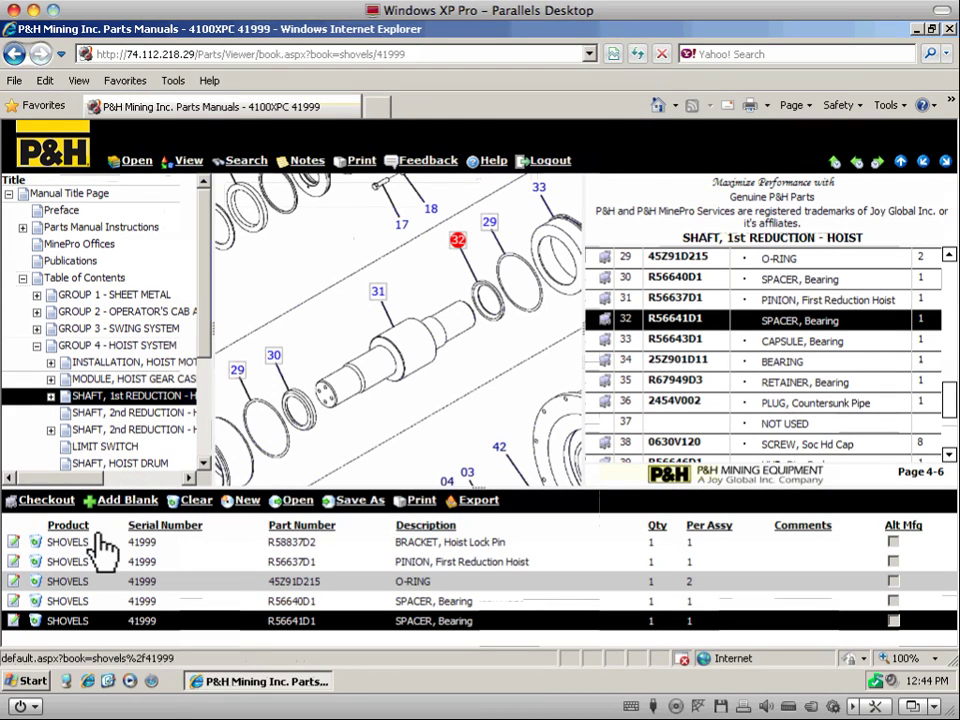
pyautogui.click(13, 580)
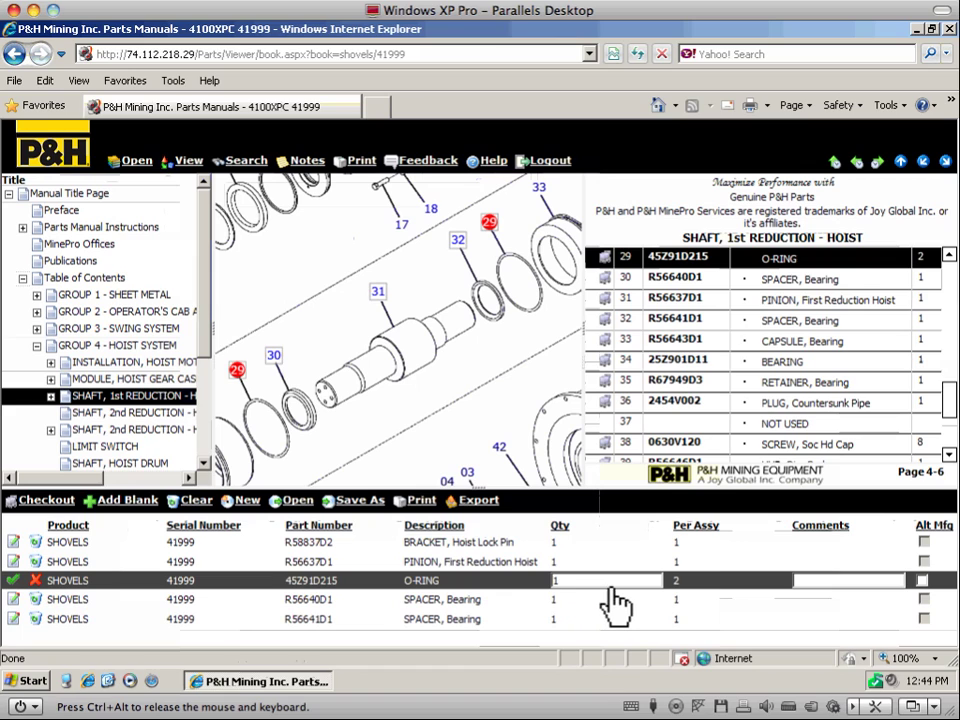
pyautogui.press('BackSpace')
pyautogui.write('2')
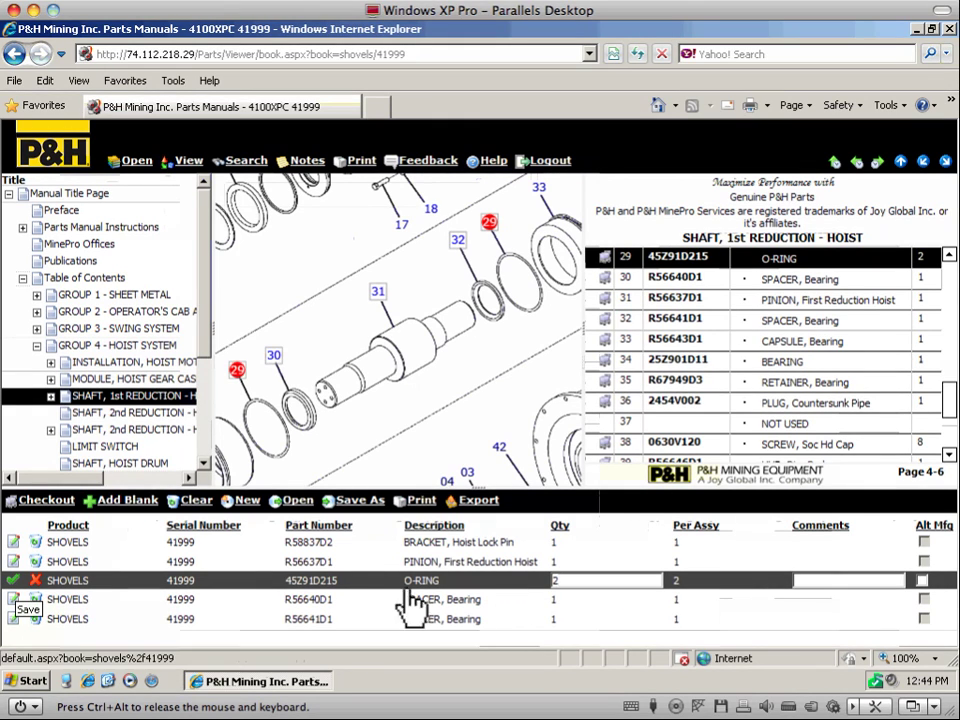
pyautogui.click(14, 580)
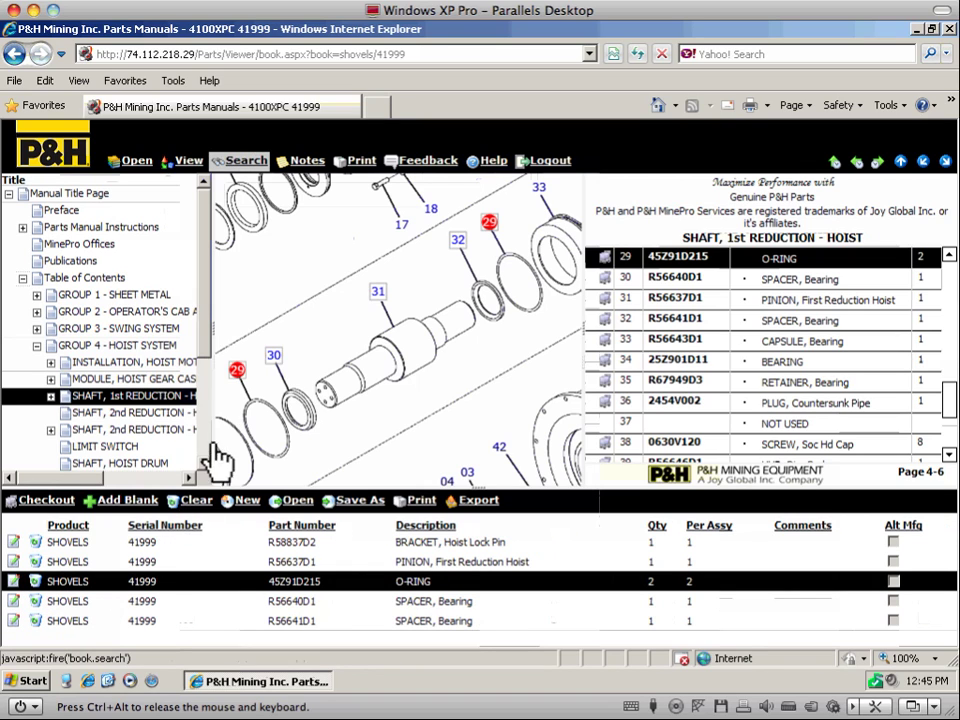
# Step: Search part numbers for 45z91, open inner O-ring 45Z91D115 on page 3-9 and add it to the selection list
pyautogui.click(247, 162)
pyautogui.write('45z91')
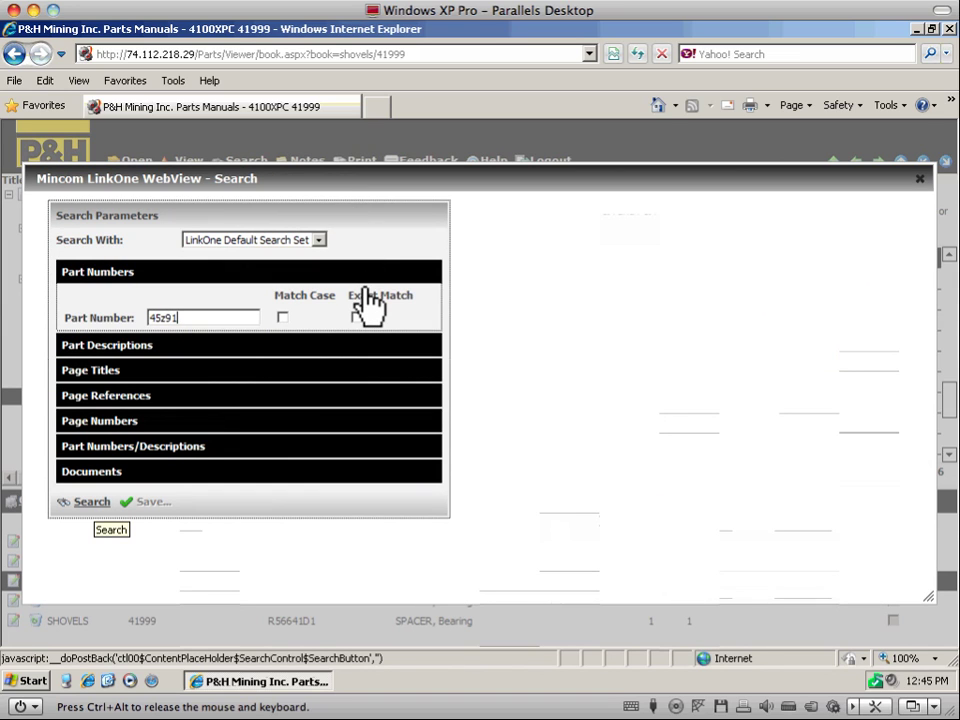
pyautogui.click(96, 503)
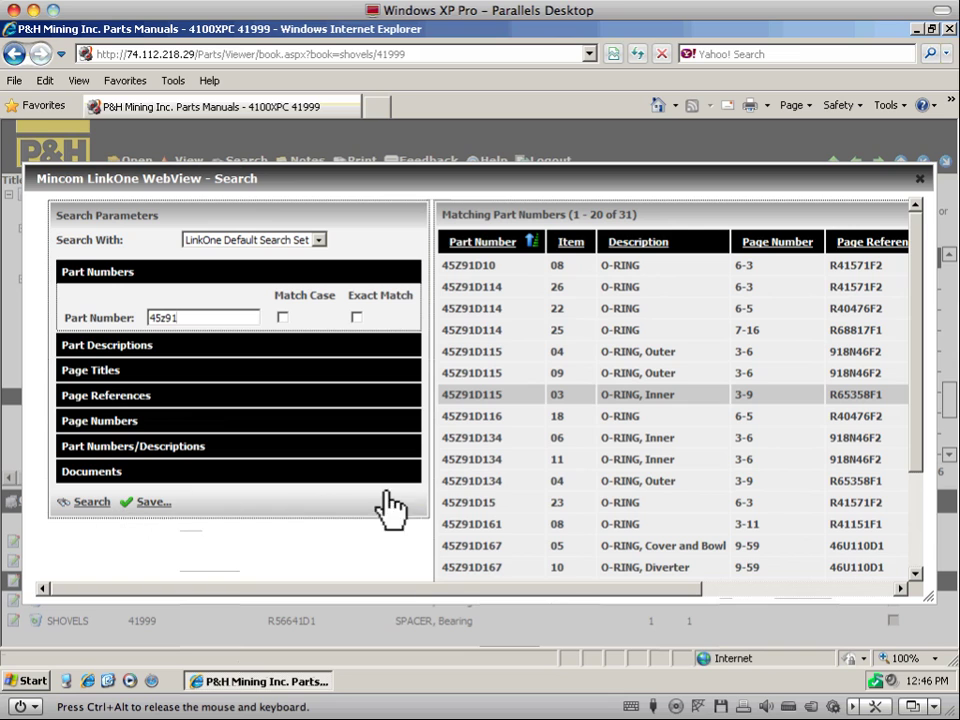
pyautogui.click(527, 392)
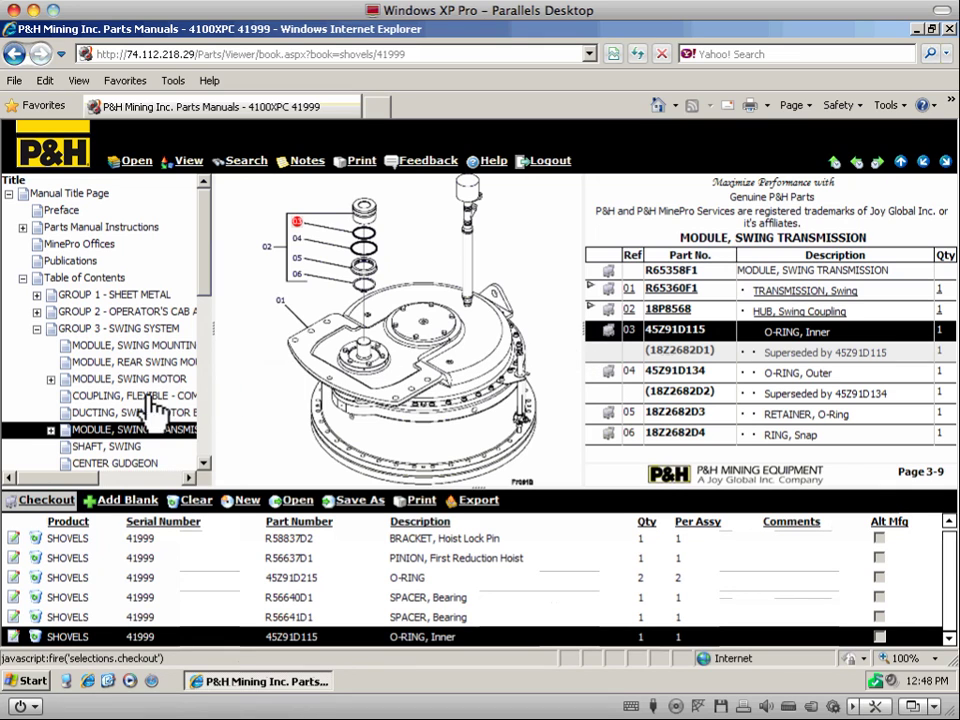
# Step: Check out the selection list with all Requested By dates updated to 07/29/2011 and submit the request for parts information
pyautogui.click(47, 502)
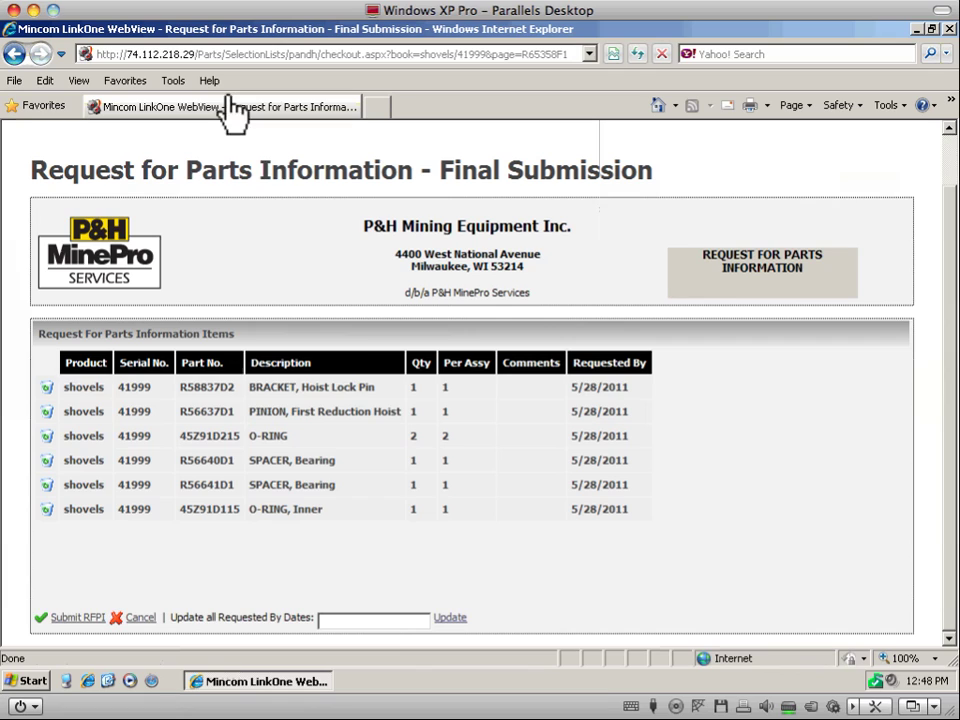
pyautogui.click(379, 627)
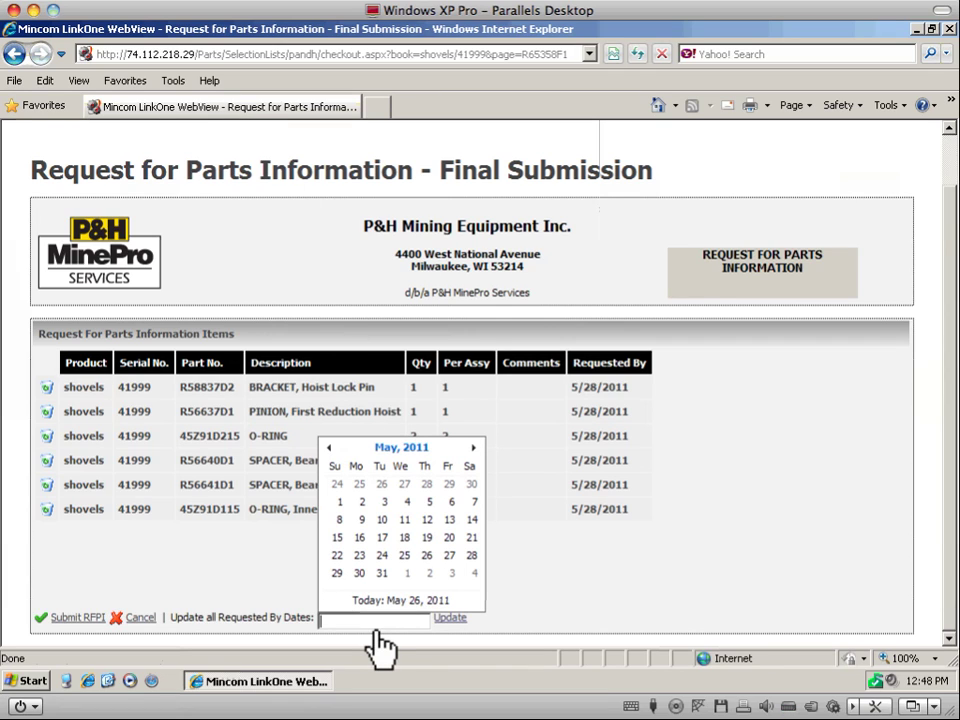
pyautogui.click(488, 458)
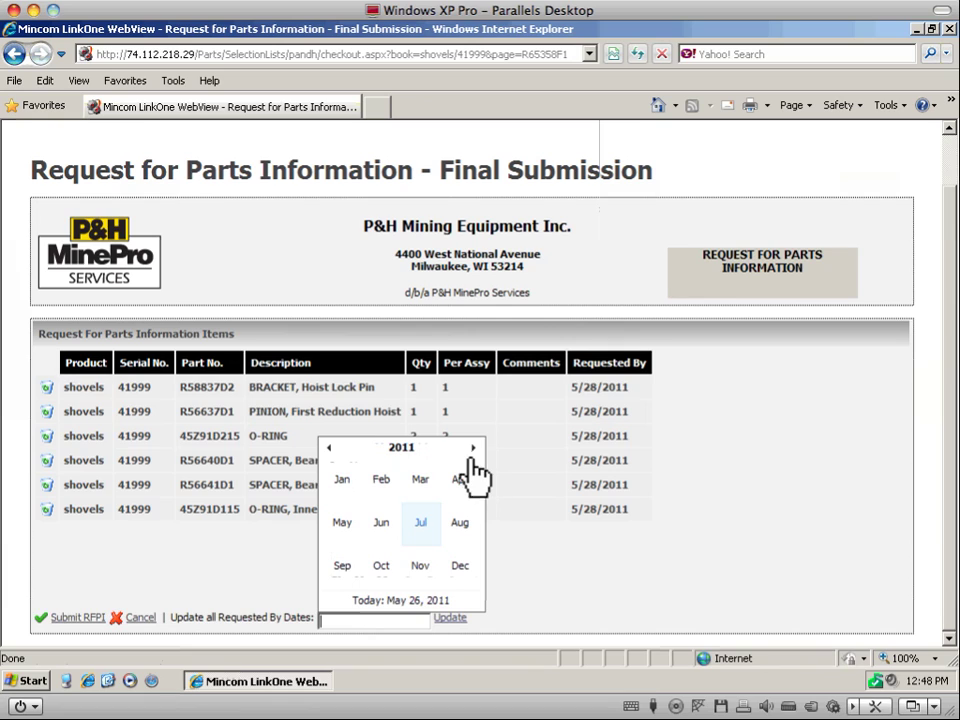
pyautogui.click(421, 523)
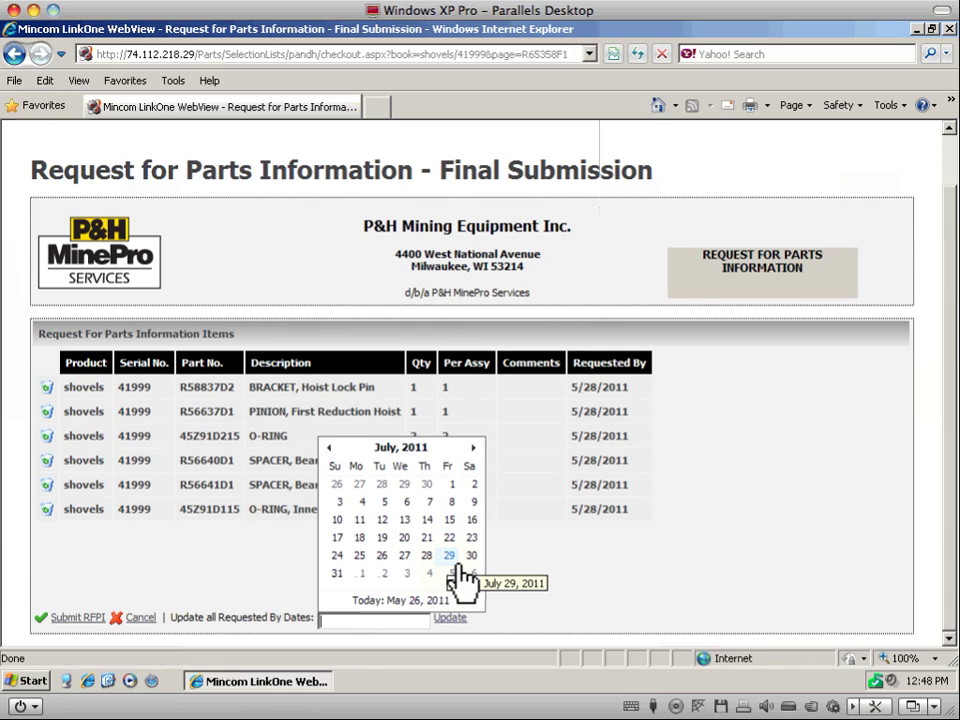
pyautogui.click(456, 561)
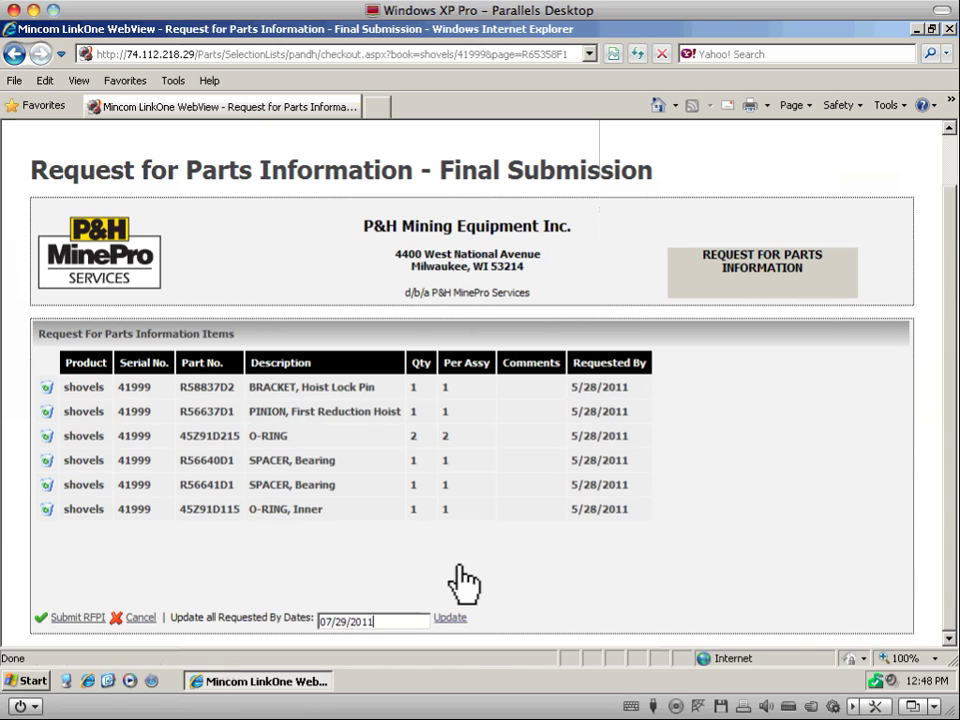
pyautogui.click(451, 618)
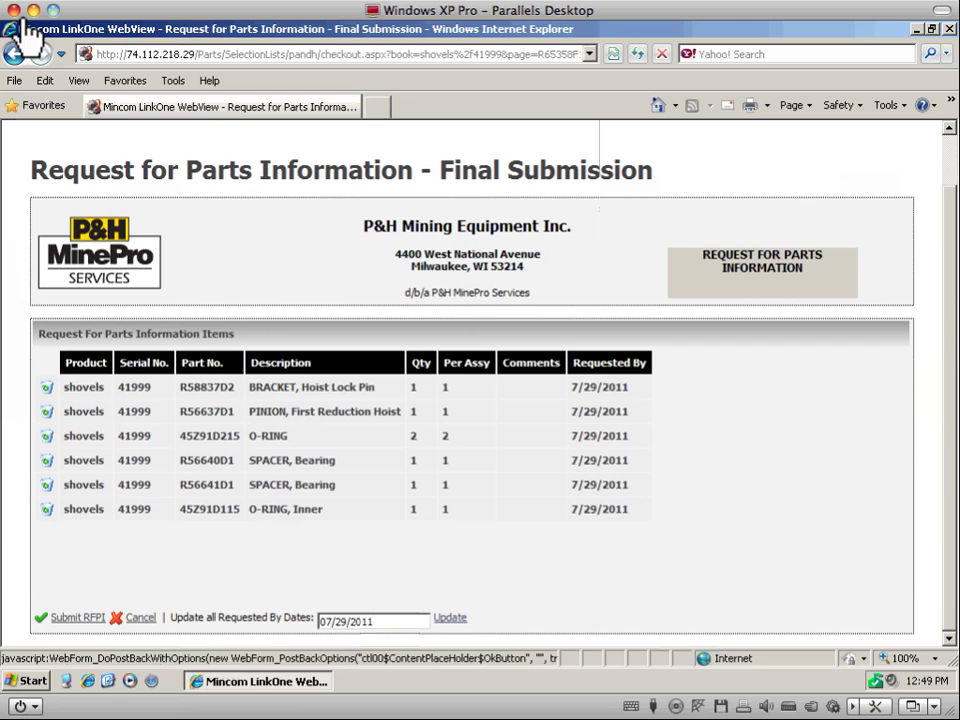
pyautogui.click(80, 618)
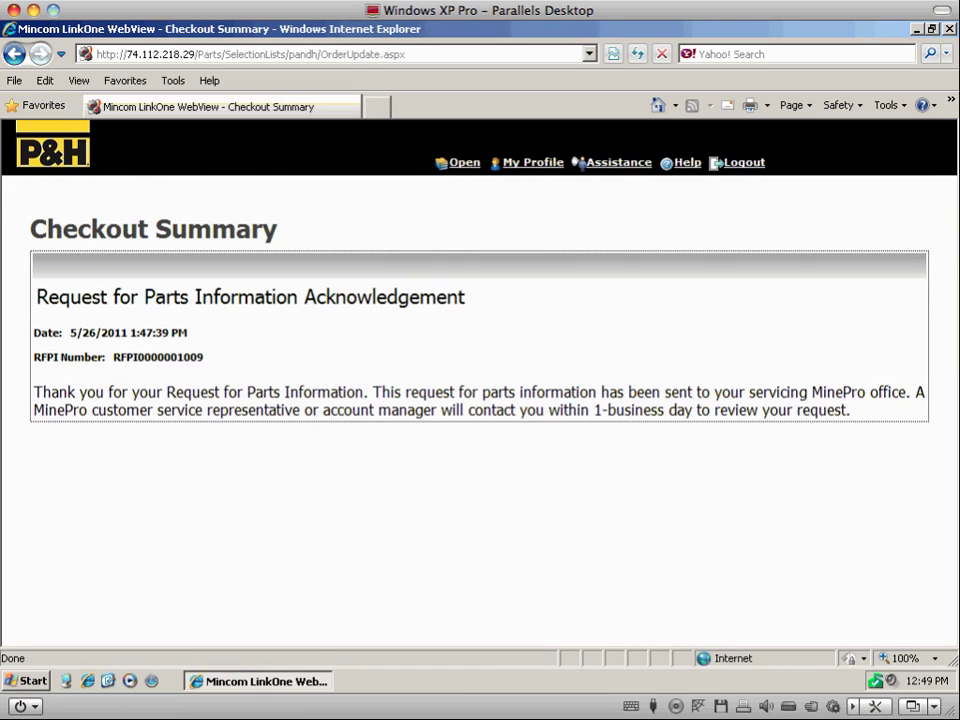